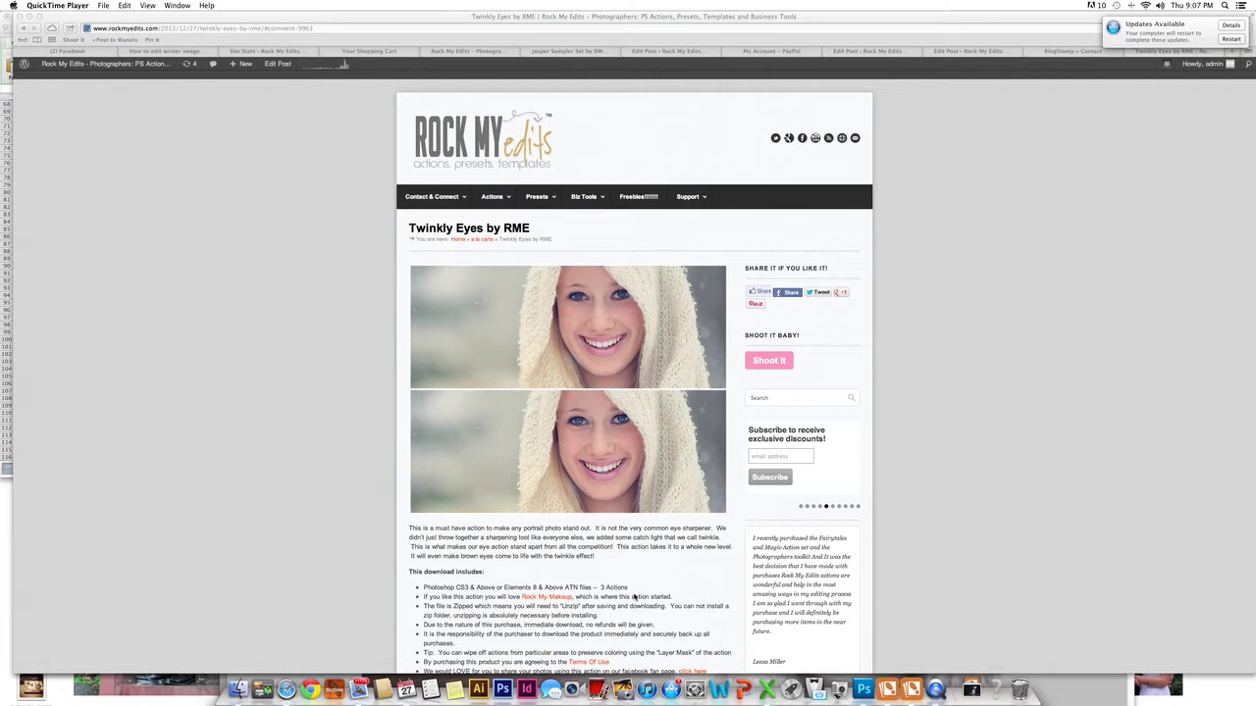
Bring the eyes.psd portrait forward and step back in History to its bare Background layer
{"action": "scroll", "coordinate": [638, 597], "scroll_direction": "down", "scroll_amount": 5}
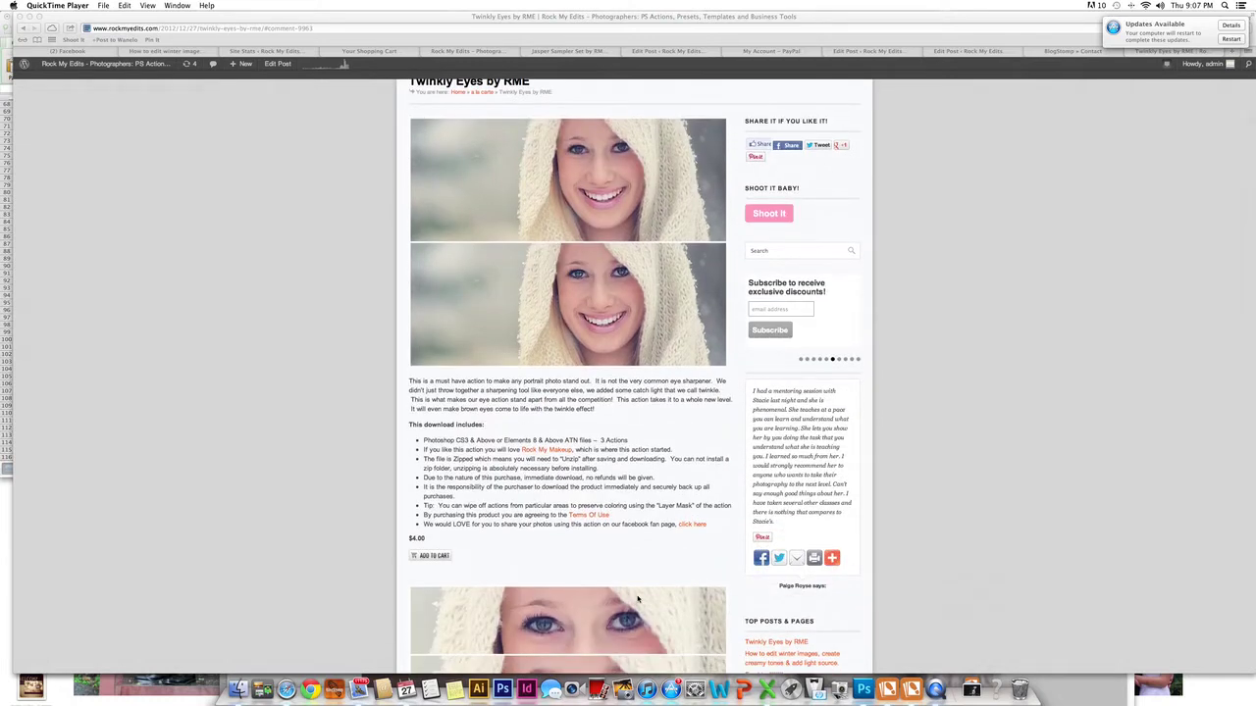
{"action": "scroll", "coordinate": [638, 598], "scroll_direction": "down", "scroll_amount": 8}
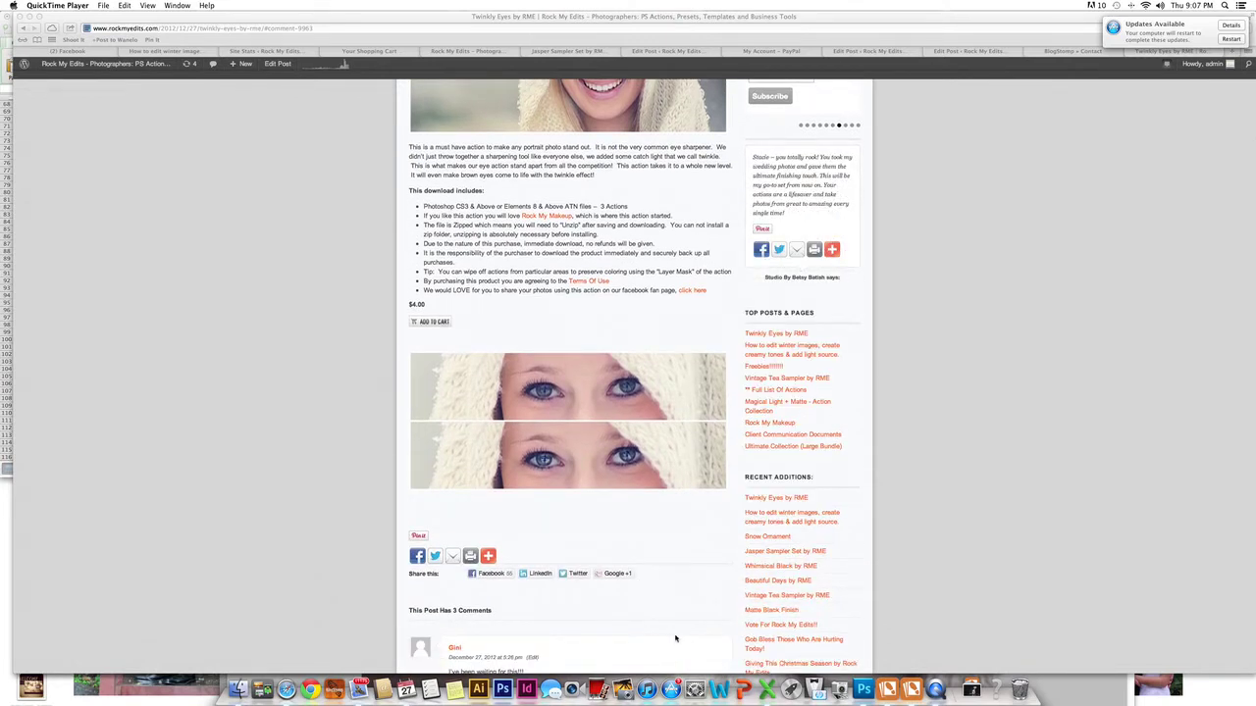
{"action": "scroll", "coordinate": [863, 577], "scroll_direction": "up", "scroll_amount": 7}
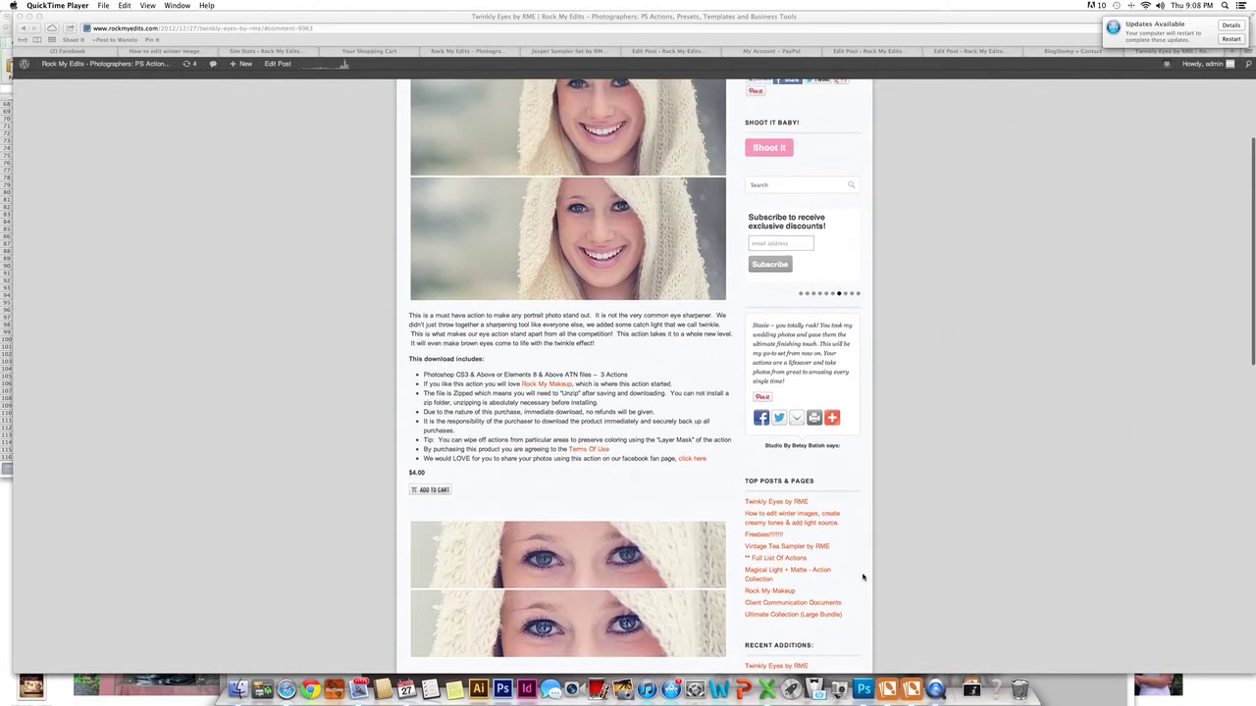
{"action": "scroll", "coordinate": [862, 577], "scroll_direction": "up", "scroll_amount": 1}
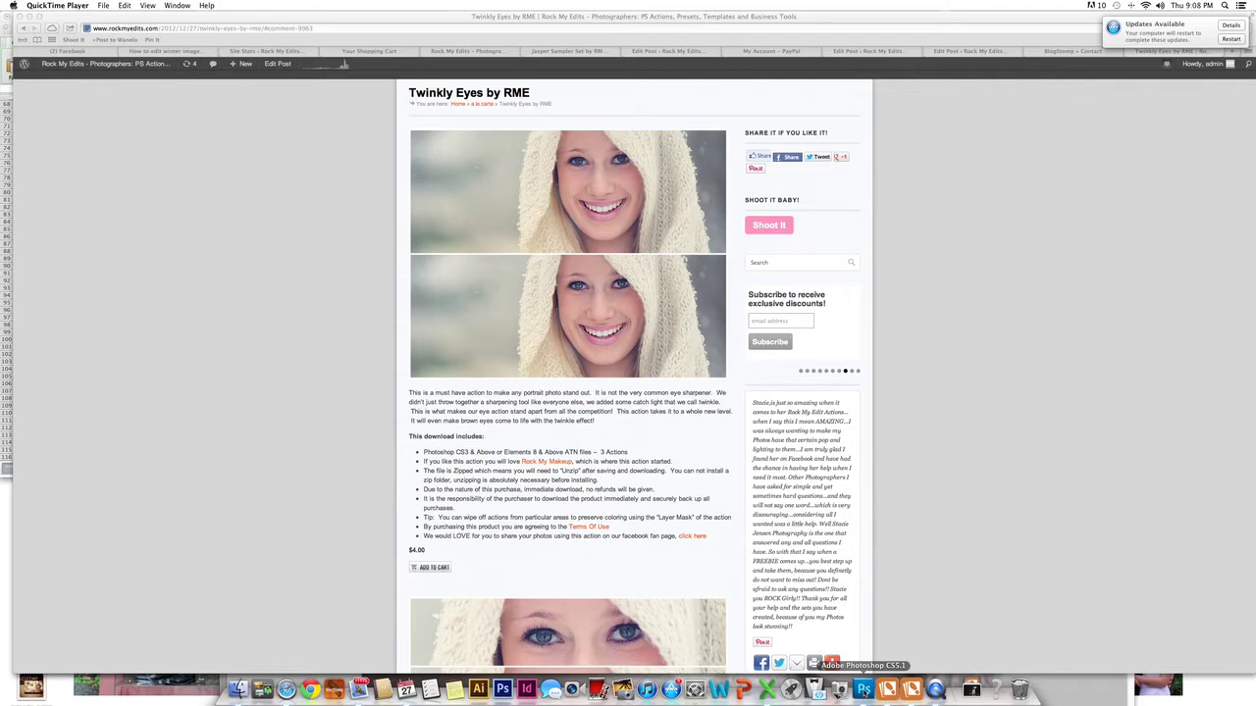
{"action": "left_click", "coordinate": [863, 689]}
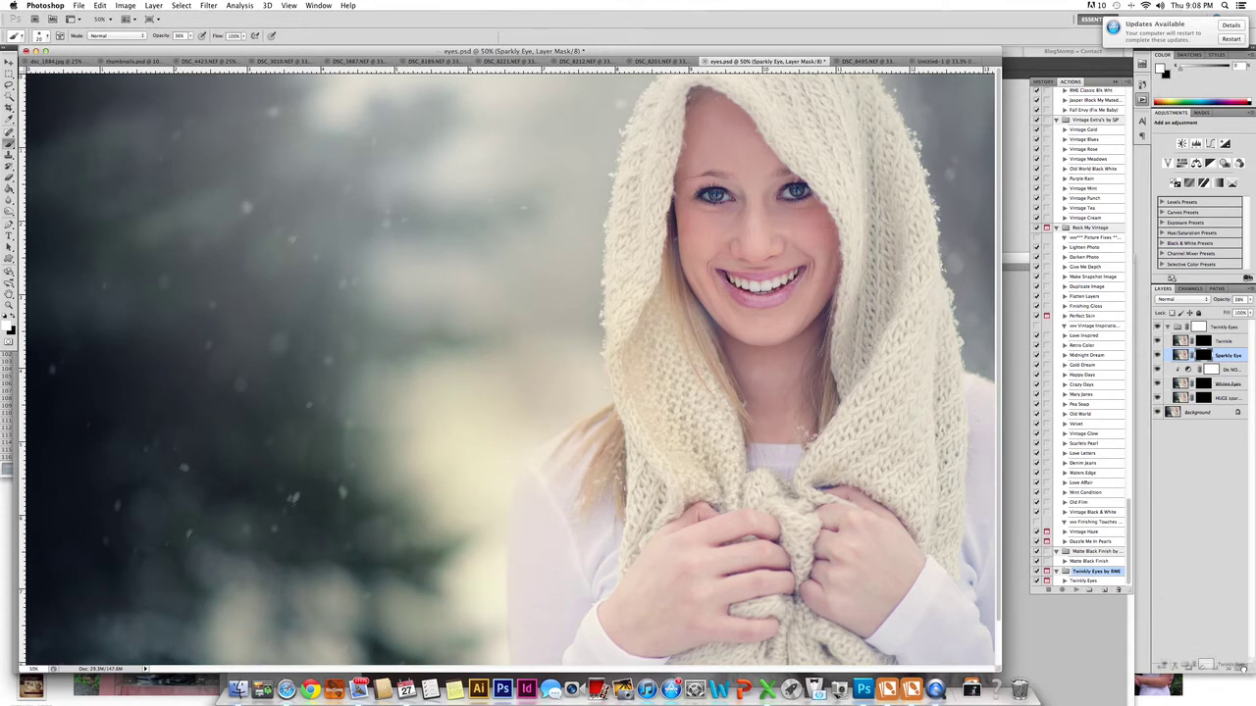
{"action": "key", "text": "super+shift+e"}
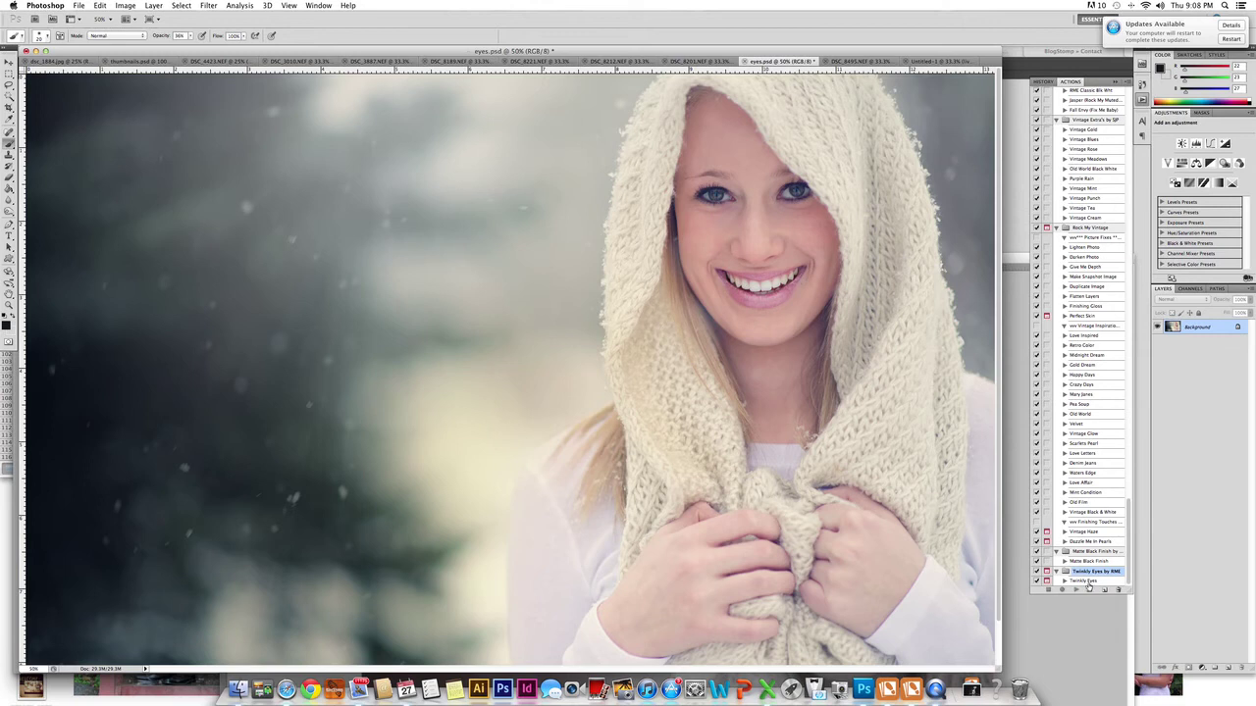
Select and play the Twinkly Eyes action to add Twinkle, Sparkly Eye and Whiten Eyes layers
{"action": "left_click", "coordinate": [1087, 583]}
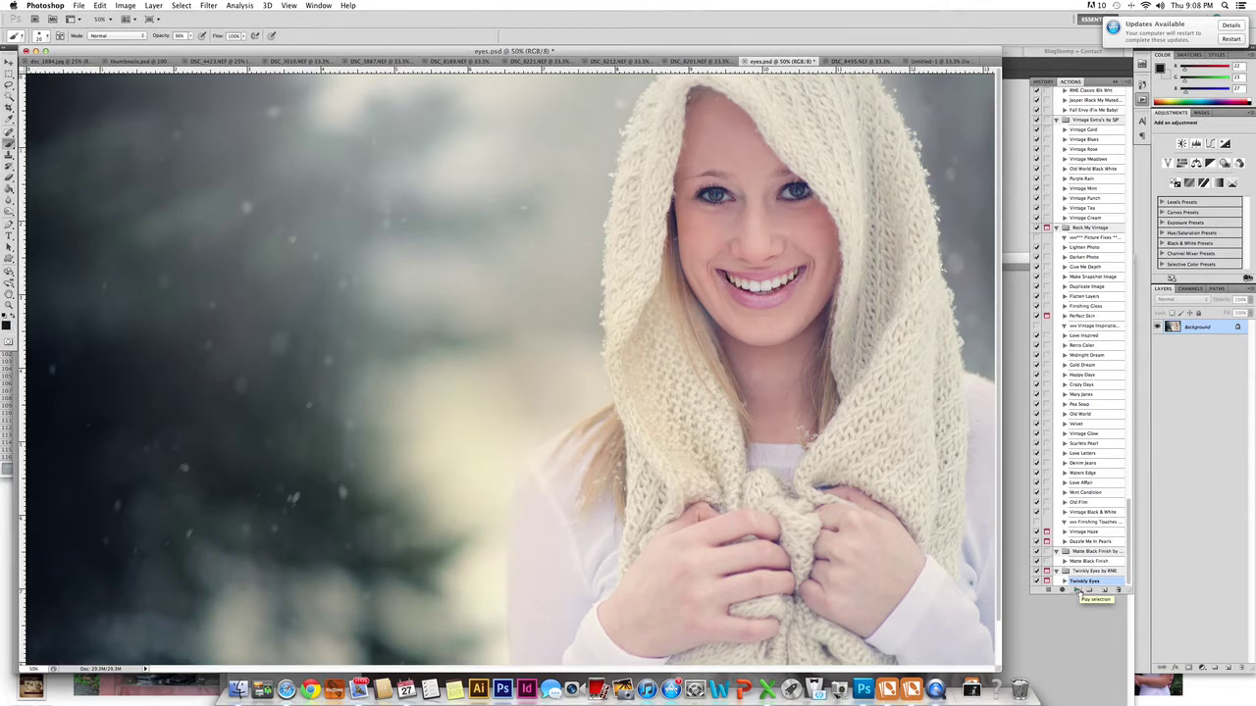
{"action": "left_click", "coordinate": [1078, 591]}
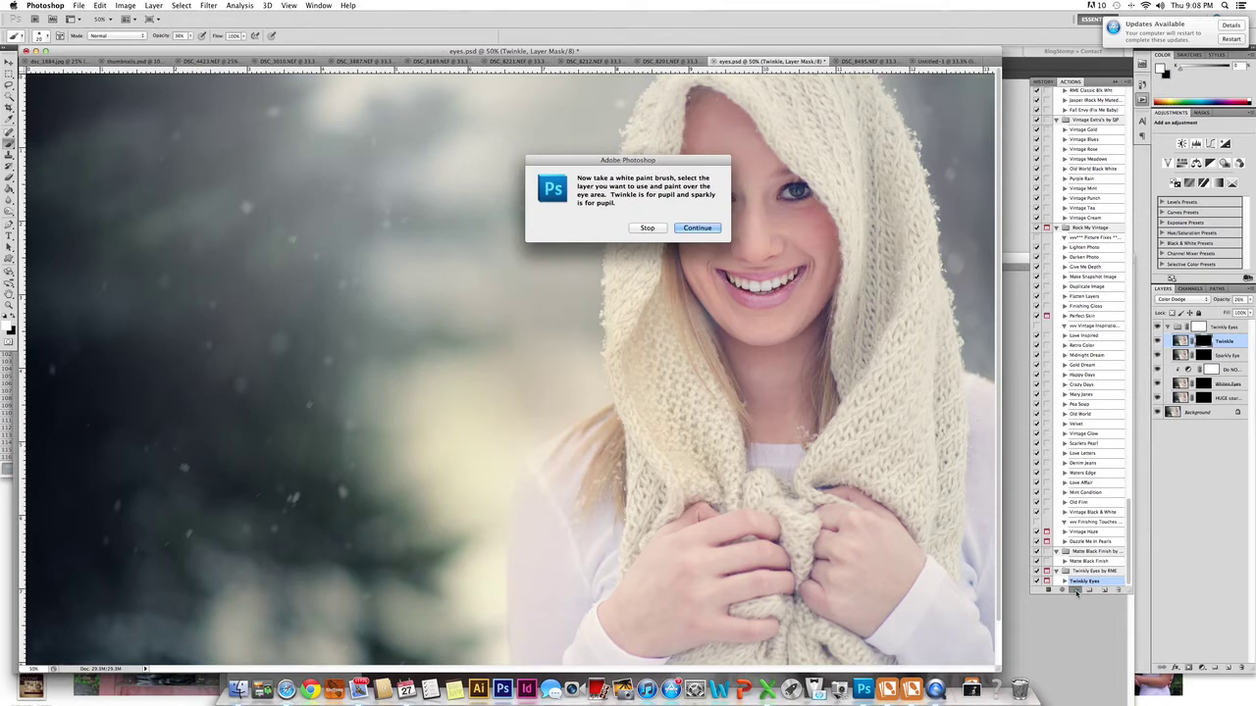
Continue the action, set brush opacity to 100%, and paint over the iris on the Twinkle mask
{"action": "key", "text": "Return"}
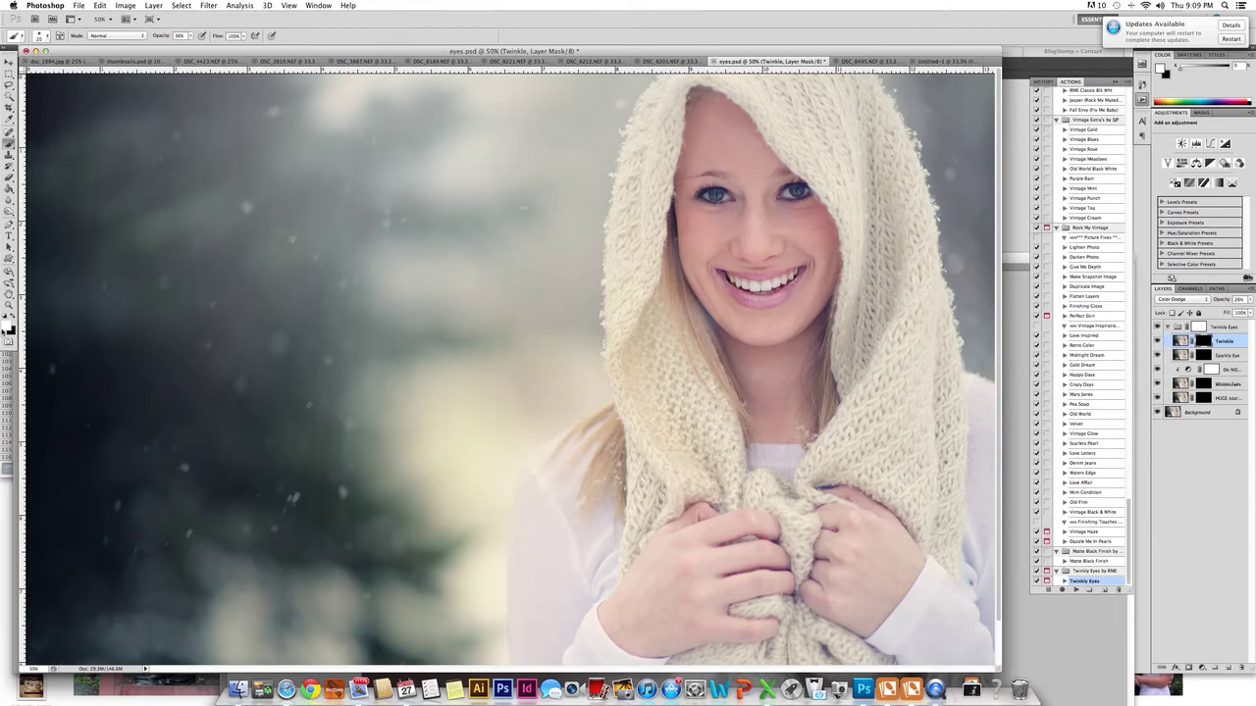
{"action": "left_click", "coordinate": [190, 35]}
{"action": "left_click_drag", "start_coordinate": [191, 46], "coordinate": [242, 50]}
{"action": "left_click_drag", "start_coordinate": [709, 197], "coordinate": [716, 196]}
Paint sparkle into both irises on the Sparkly Eye mask and lower that layer to 42% opacity
{"action": "left_click", "coordinate": [1203, 355]}
{"action": "left_click", "coordinate": [716, 194]}
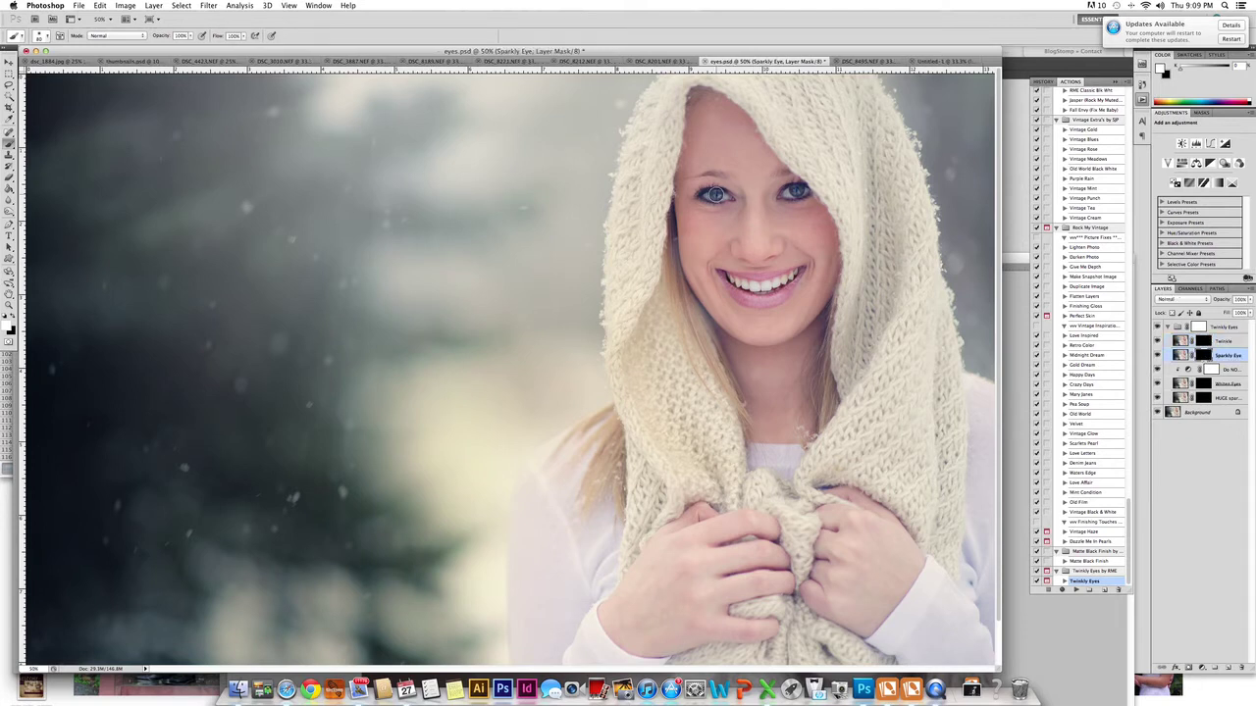
{"action": "left_click", "coordinate": [796, 190]}
{"action": "left_click", "coordinate": [1251, 301]}
{"action": "left_click_drag", "start_coordinate": [1245, 312], "coordinate": [1211, 312]}
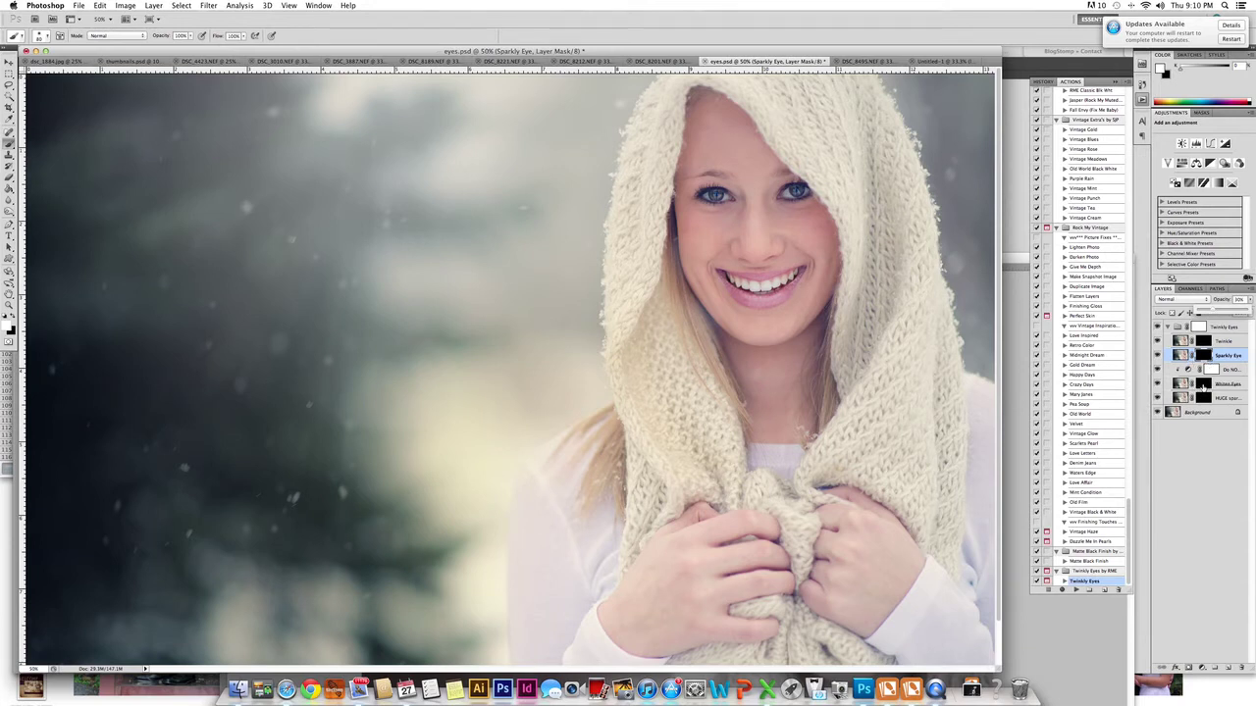
Paint whitening over the eye on the Whiten Eyes mask and drop that layer to 18% opacity
{"action": "left_click", "coordinate": [1207, 388]}
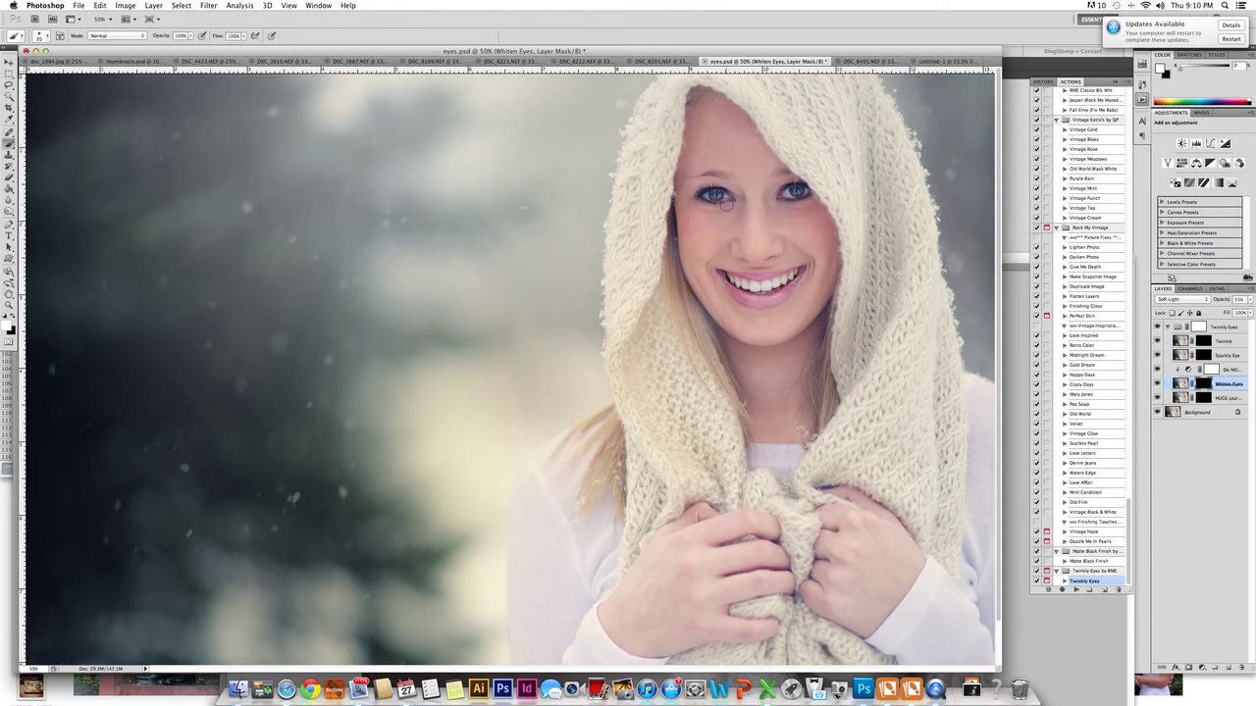
{"action": "left_click_drag", "start_coordinate": [726, 203], "coordinate": [709, 197]}
{"action": "left_click_drag", "start_coordinate": [1250, 299], "coordinate": [1212, 312]}
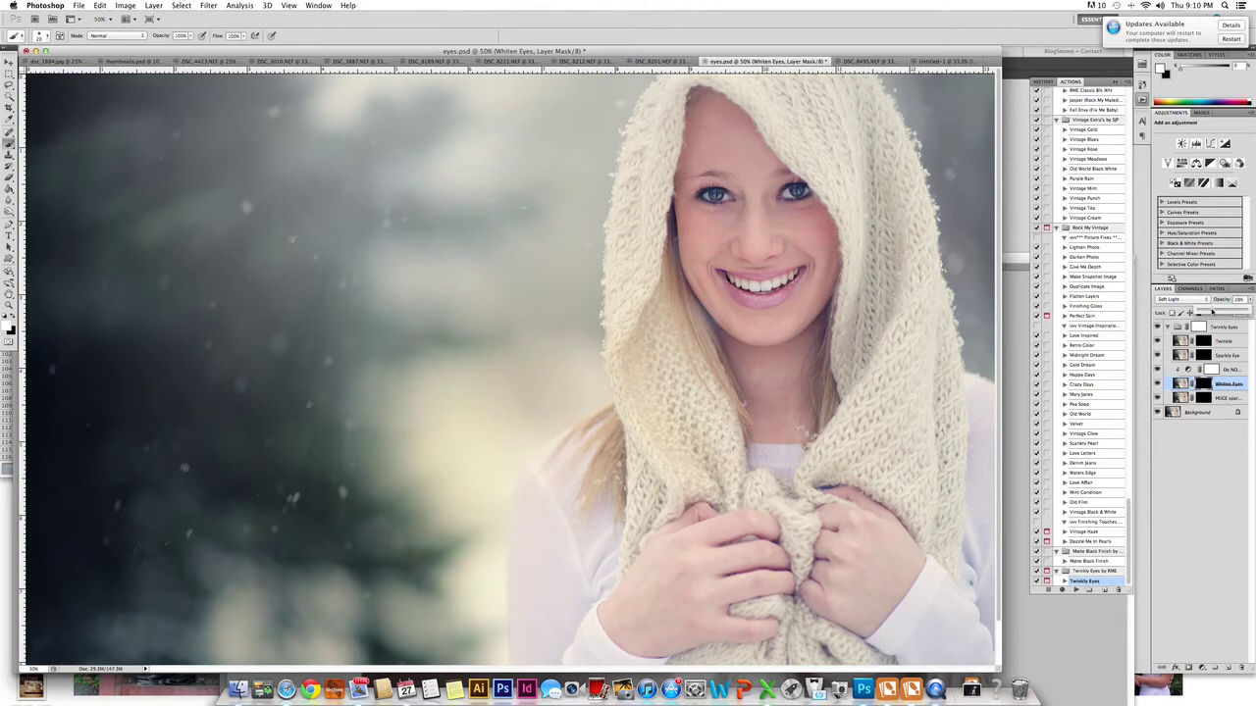
{"action": "left_click_drag", "start_coordinate": [1211, 311], "coordinate": [1208, 311]}
{"action": "left_click_drag", "start_coordinate": [1208, 311], "coordinate": [1206, 311]}
{"action": "left_click", "coordinate": [1226, 396]}
{"action": "left_click", "coordinate": [1222, 399]}
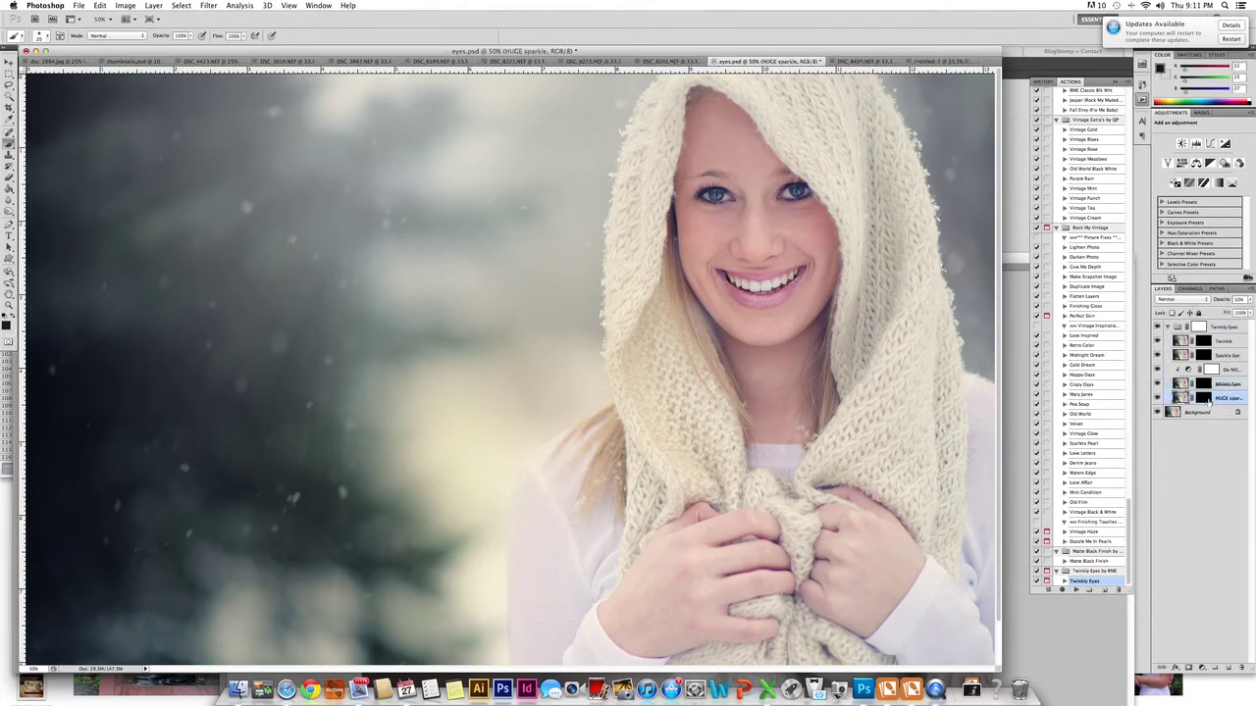
{"action": "left_click", "coordinate": [1205, 397]}
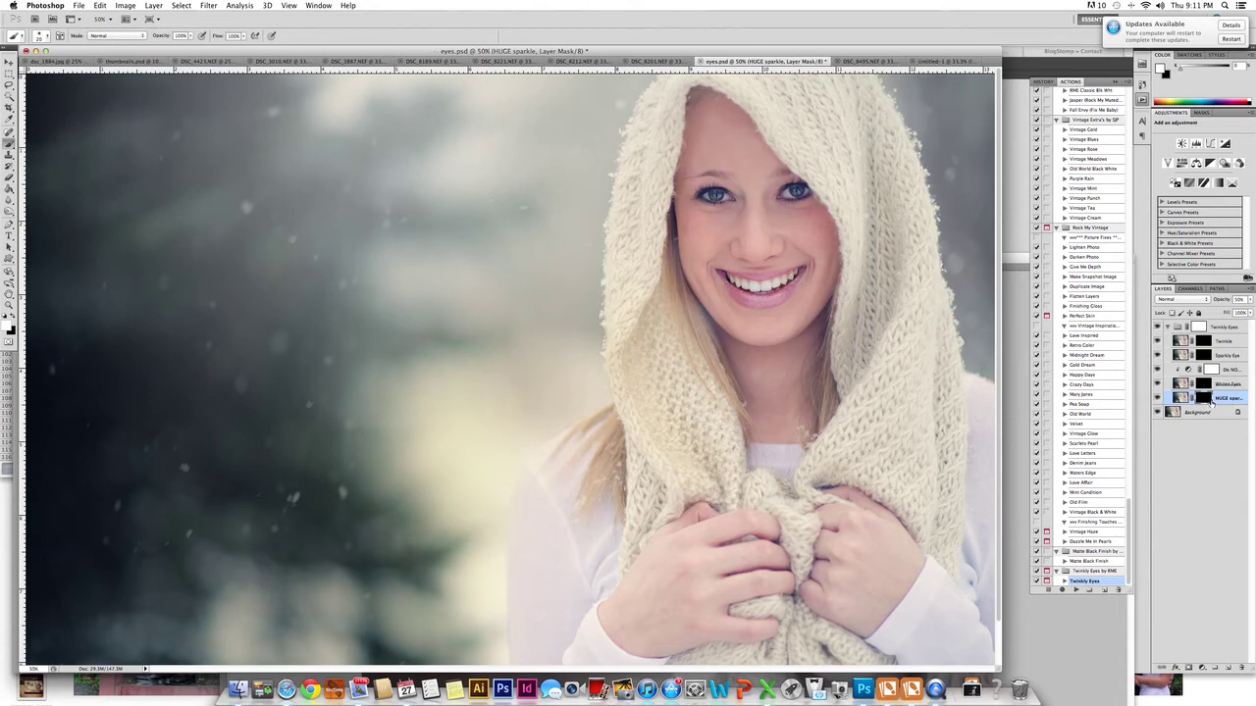
Reselect the Sparkly Eye mask and set the brush opacity to 30%
{"action": "left_click", "coordinate": [1205, 356]}
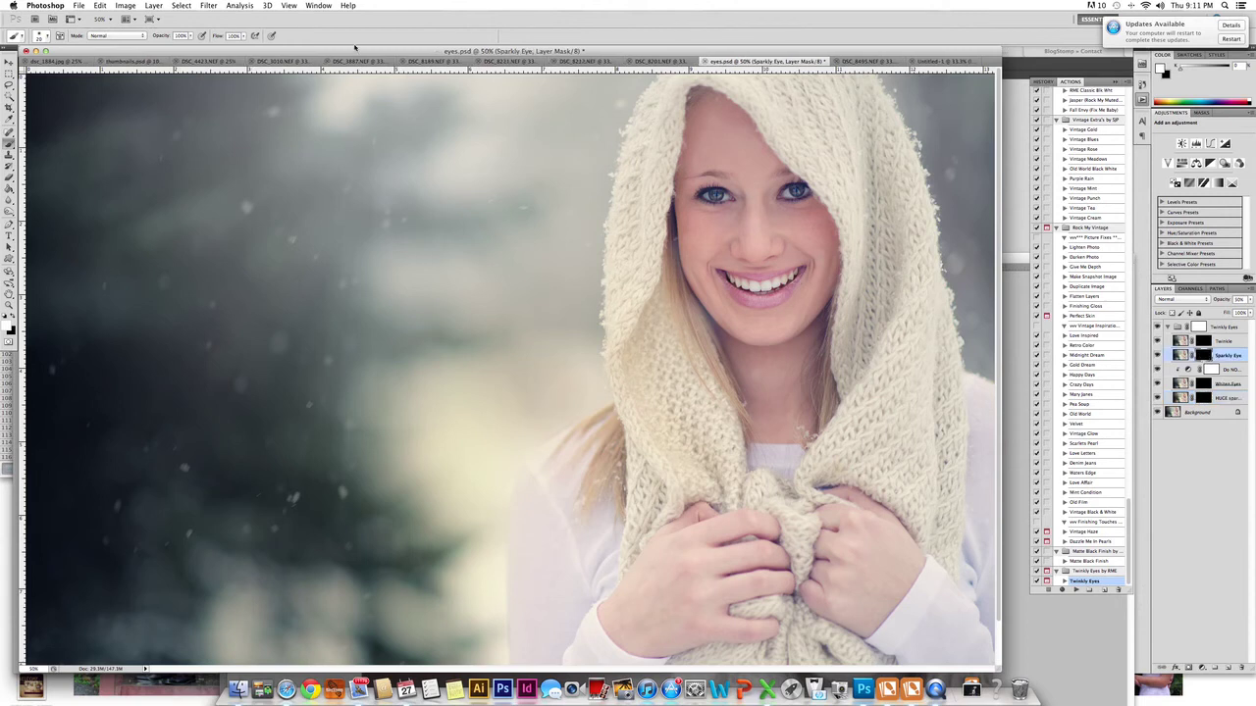
{"action": "left_click", "coordinate": [190, 36]}
{"action": "left_click_drag", "start_coordinate": [192, 46], "coordinate": [157, 49]}
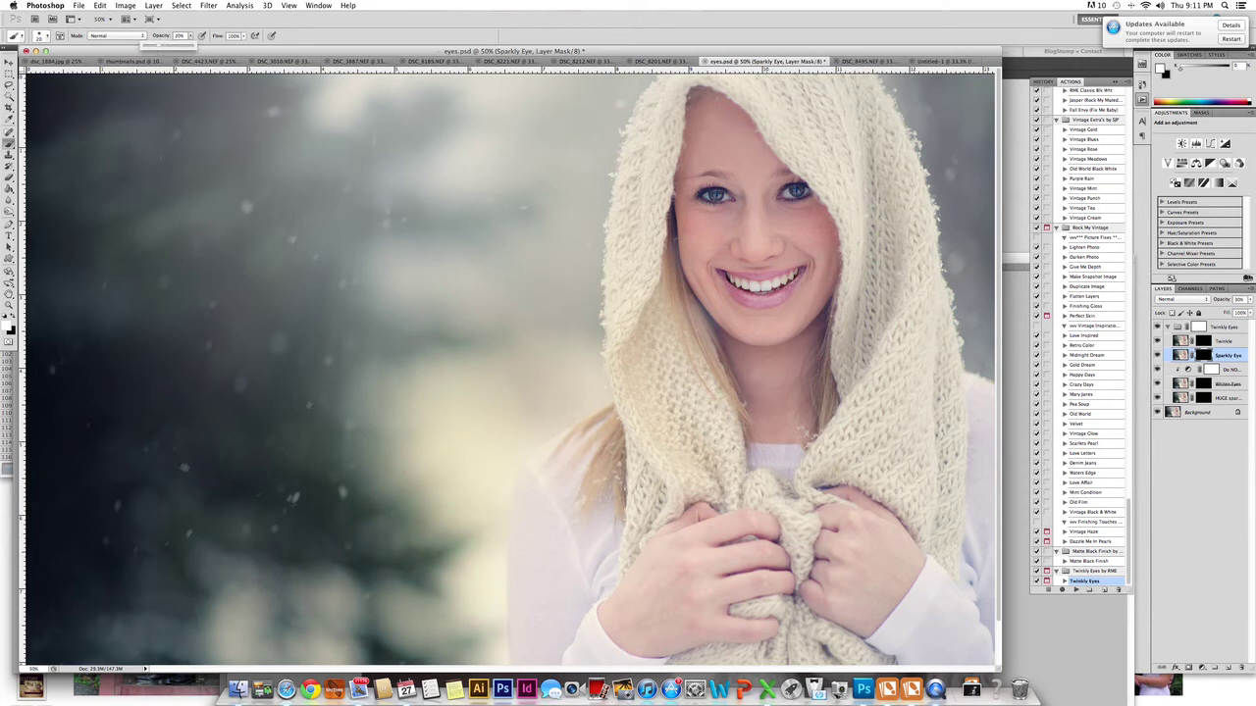
{"action": "key", "text": "Return"}
{"action": "key", "text": "3"}
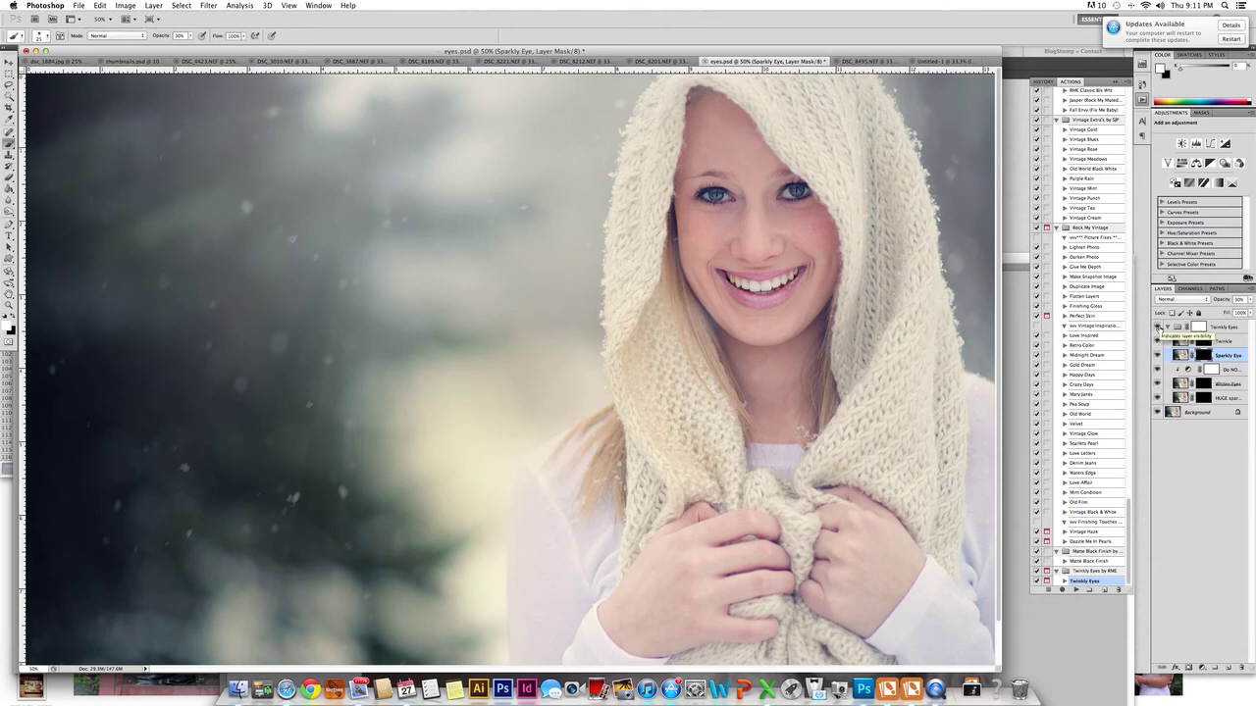
{"action": "key", "text": "super+equal"}
{"action": "key", "text": "super+equal"}
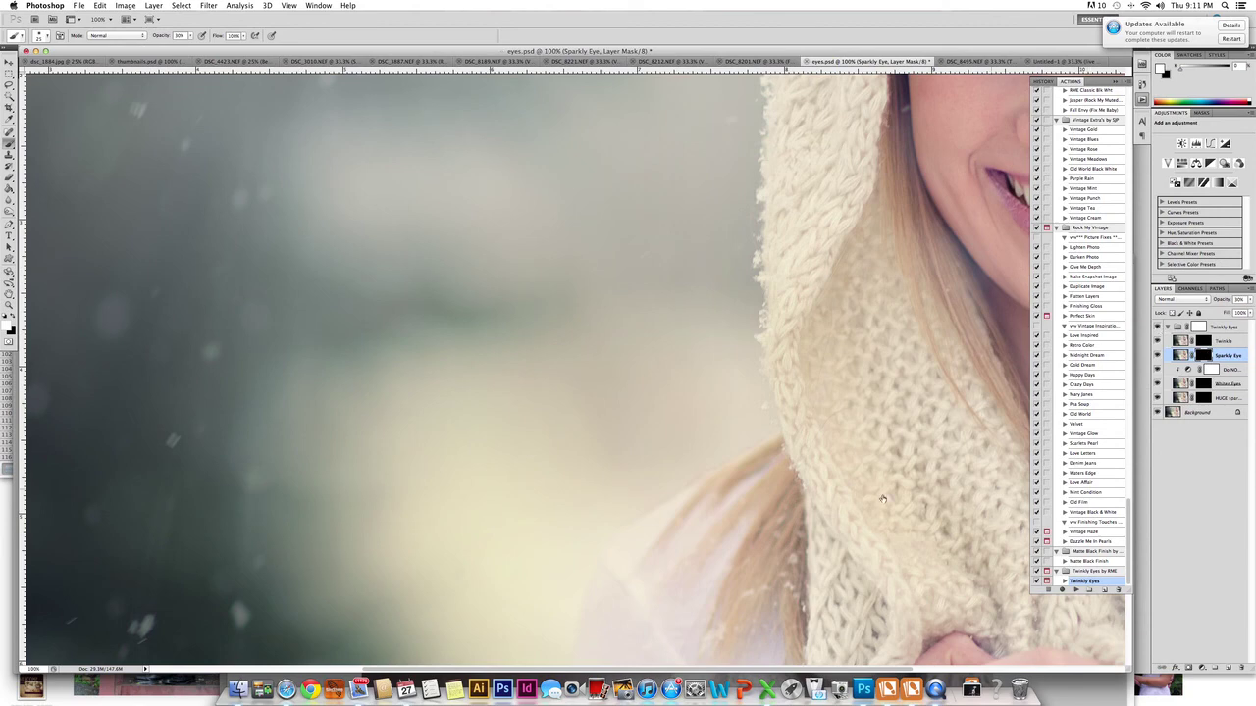
{"action": "scroll", "coordinate": [912, 318], "scroll_direction": "right", "scroll_amount": 10}
{"action": "scroll", "coordinate": [912, 318], "scroll_direction": "up", "scroll_amount": 6}
{"action": "scroll", "coordinate": [912, 318], "scroll_direction": "up", "scroll_amount": 1}
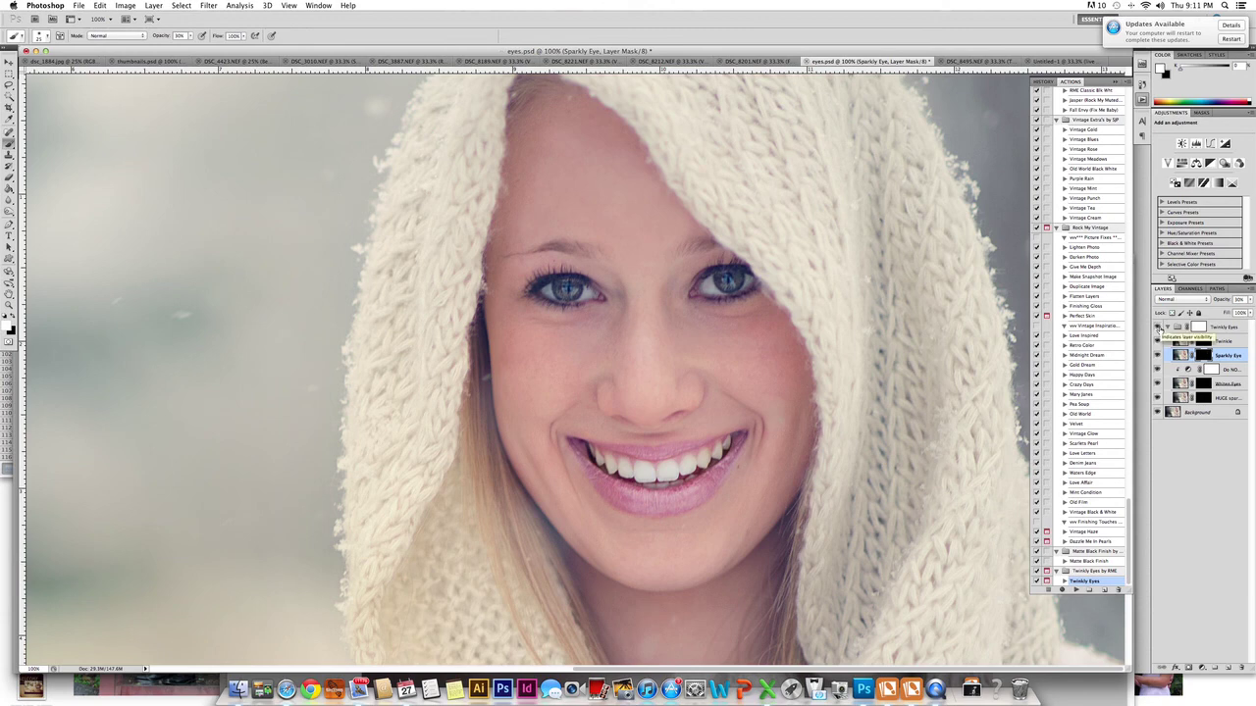
{"action": "key", "text": "super+minus"}
{"action": "key", "text": "super+minus"}
{"action": "key", "text": "super+minus"}
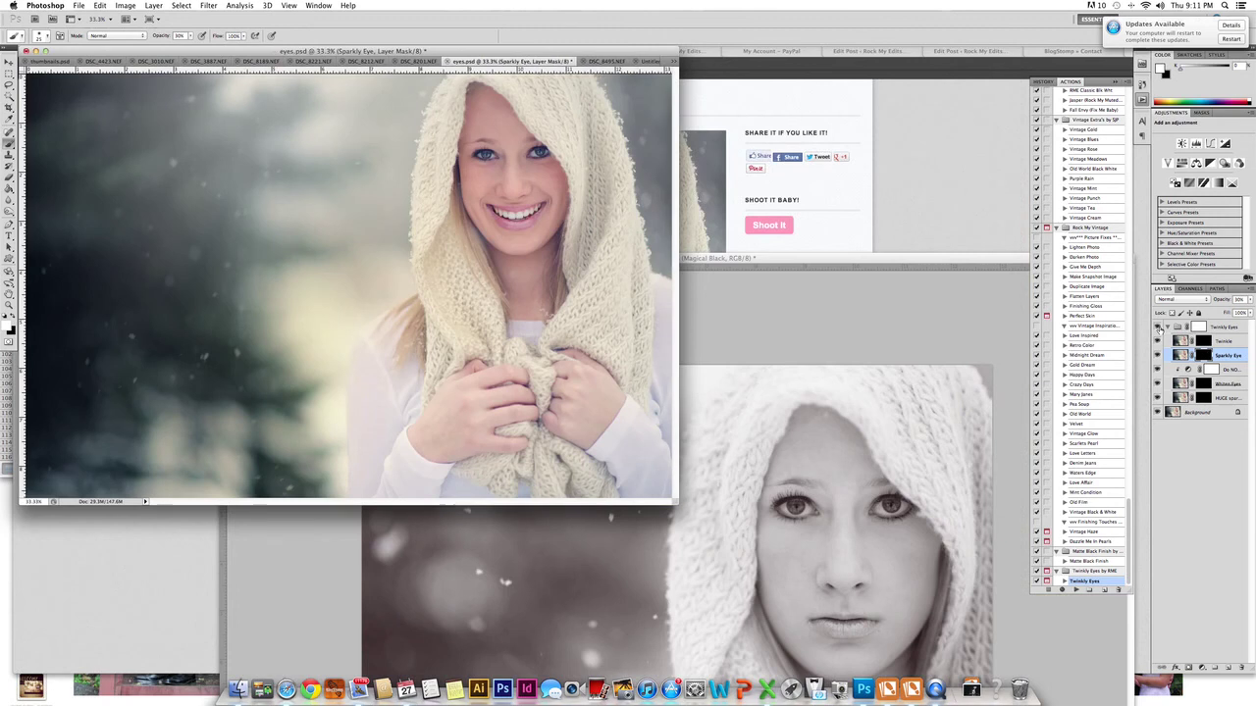